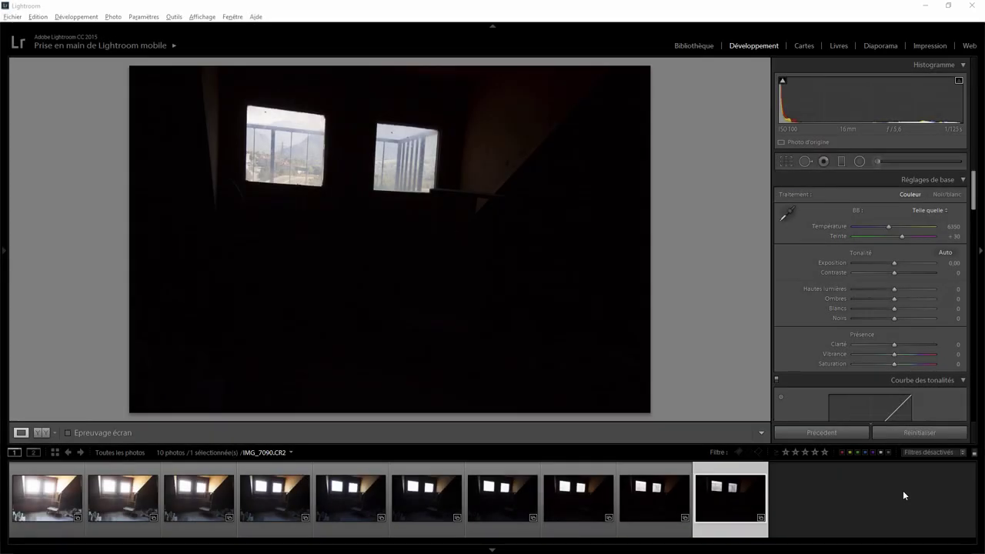
Step: Show the brightest bracket frame, IMG_7081, in the Develop main view
{"action": "left_click", "coordinate": [41, 500]}
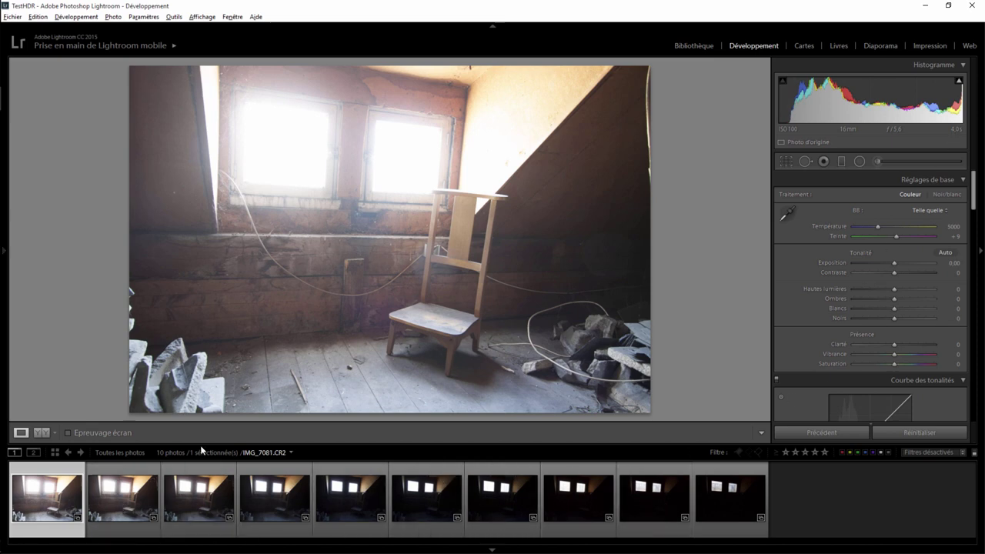
{"action": "left_click", "coordinate": [122, 493]}
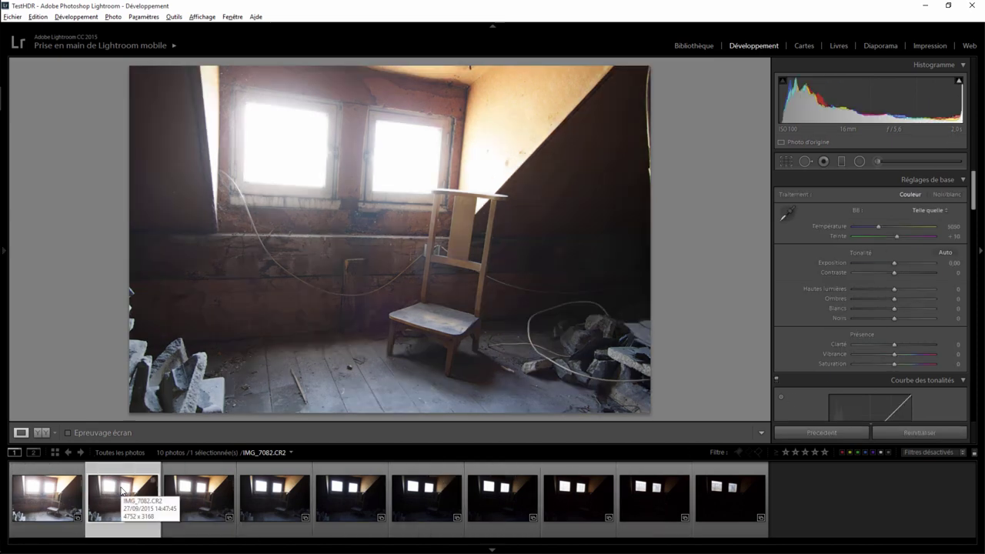
{"action": "left_click", "coordinate": [203, 488]}
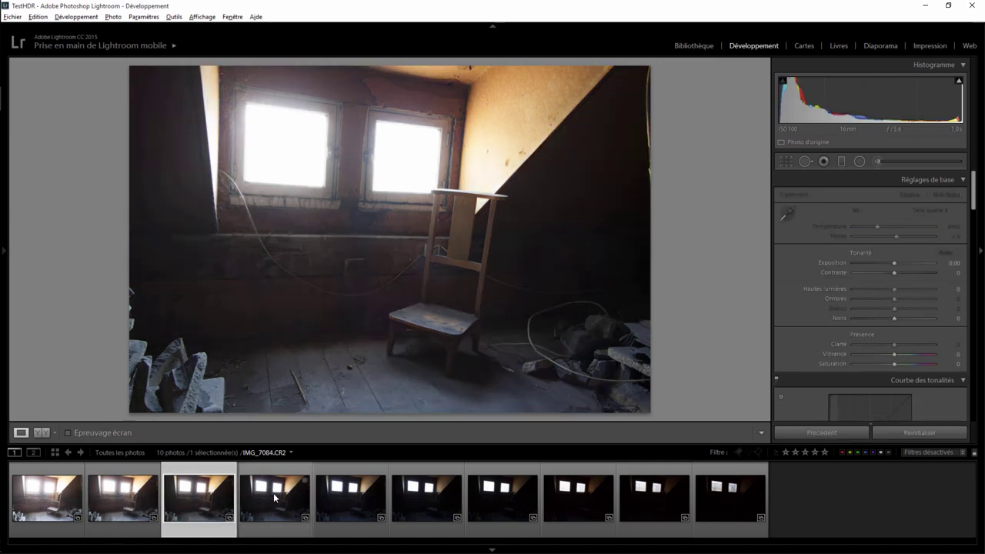
{"action": "left_click", "coordinate": [275, 498]}
{"action": "left_click", "coordinate": [355, 501]}
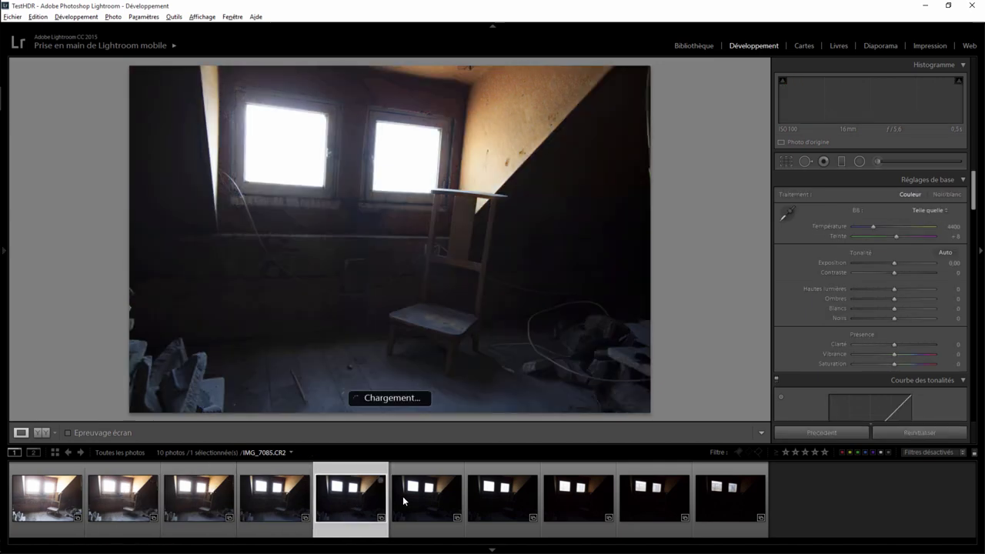
{"action": "left_click", "coordinate": [733, 497]}
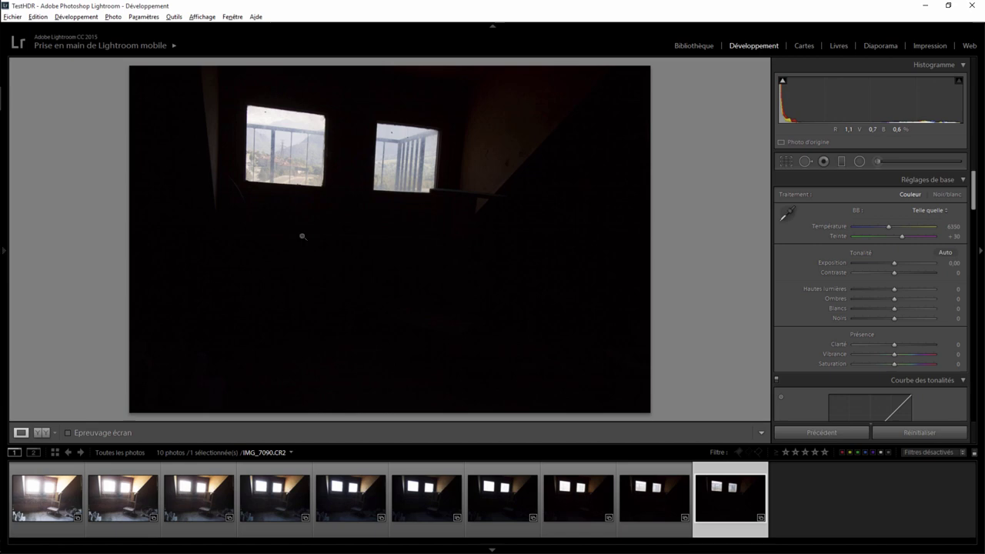
{"action": "left_click", "coordinate": [48, 492]}
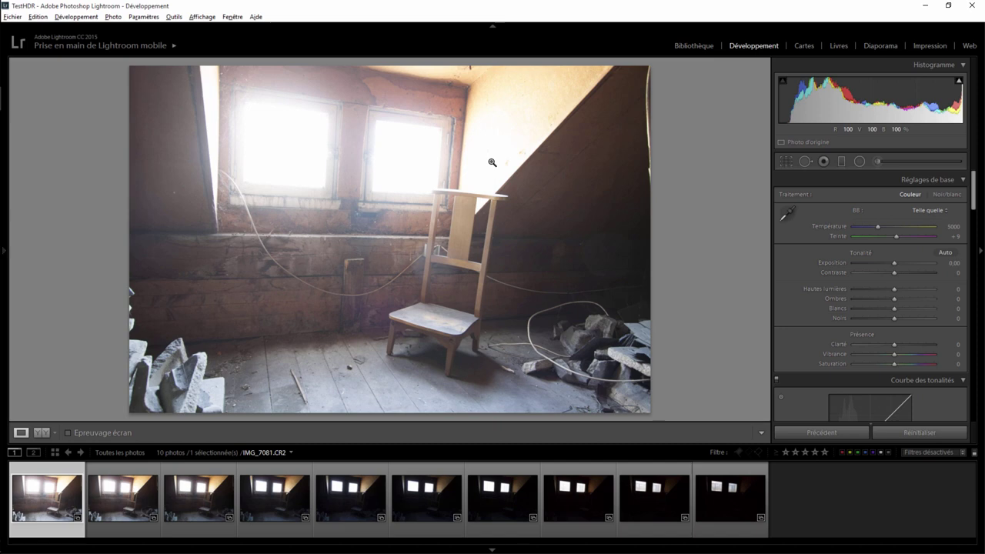
Step: Select all ten attic exposures and start a Fusion de photos > HDR merge
{"action": "left_click", "coordinate": [726, 465], "text": "shift"}
{"action": "right_click", "coordinate": [722, 468]}
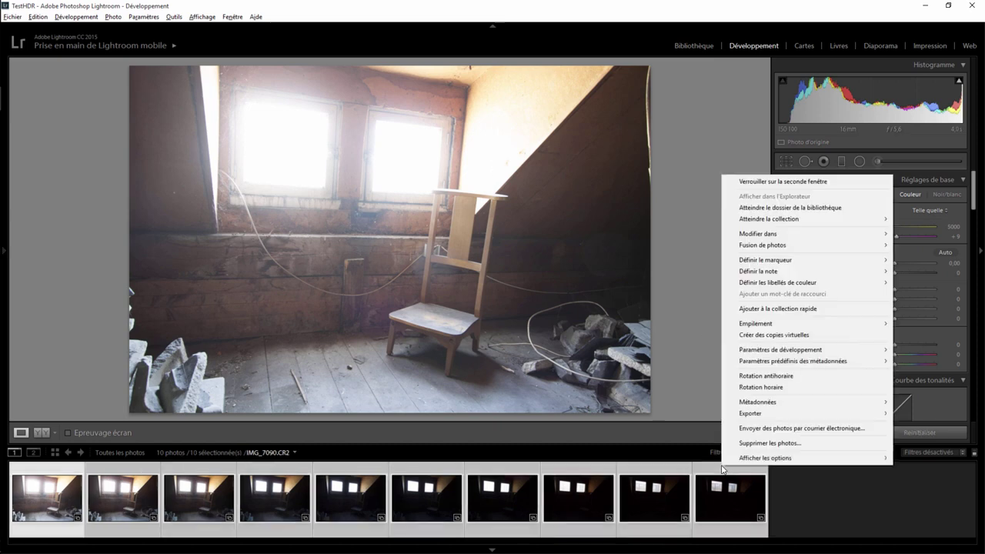
{"action": "mouse_move", "coordinate": [769, 244]}
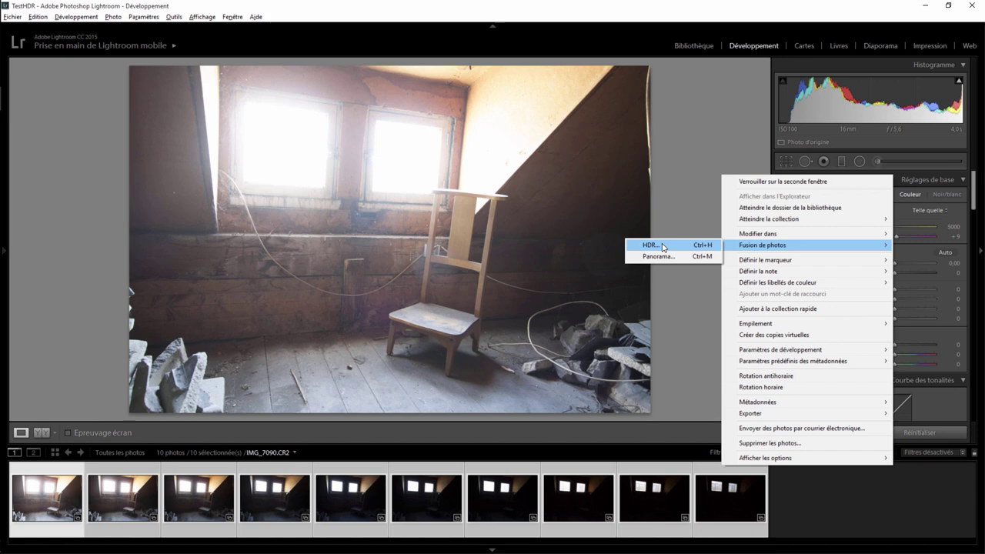
{"action": "left_click", "coordinate": [662, 246]}
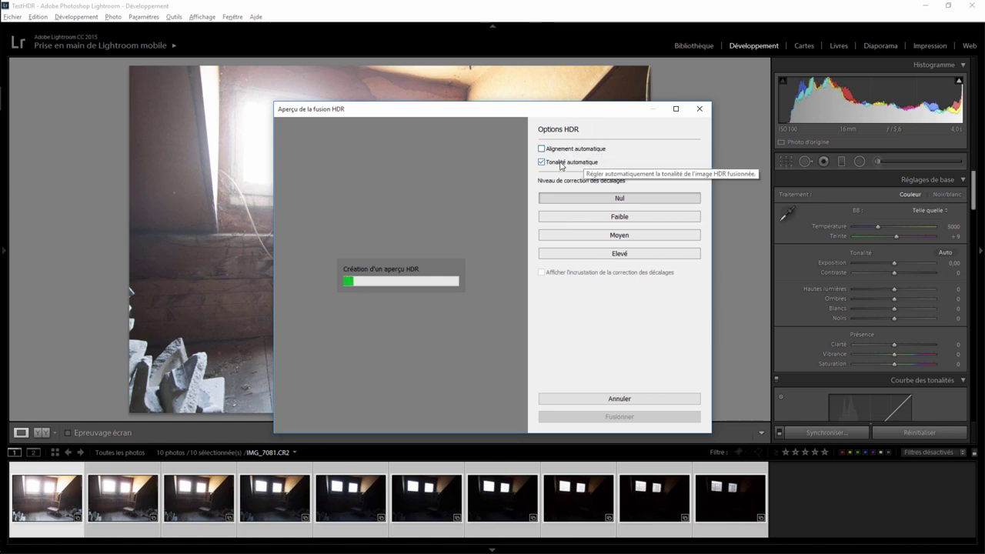
Step: Compare the merge with Tonalité automatique off, re-enable it, and merge into HDR
{"action": "left_click", "coordinate": [561, 165]}
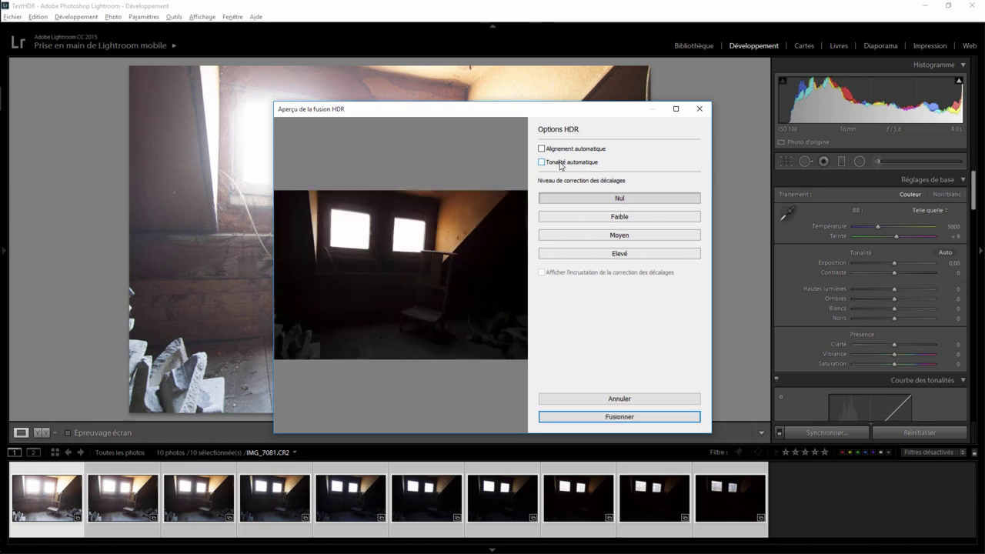
{"action": "left_click", "coordinate": [561, 165]}
{"action": "left_click", "coordinate": [561, 164]}
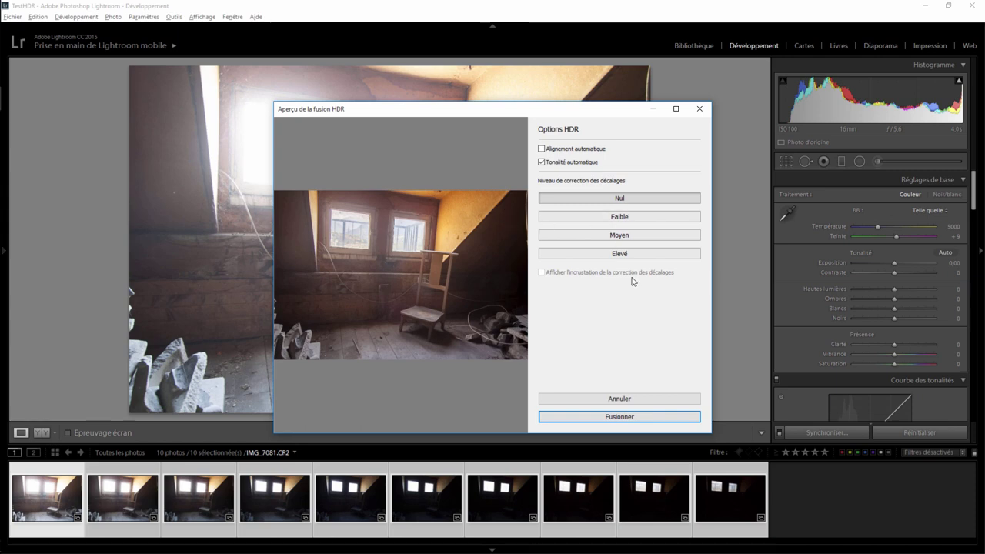
{"action": "left_click", "coordinate": [598, 416]}
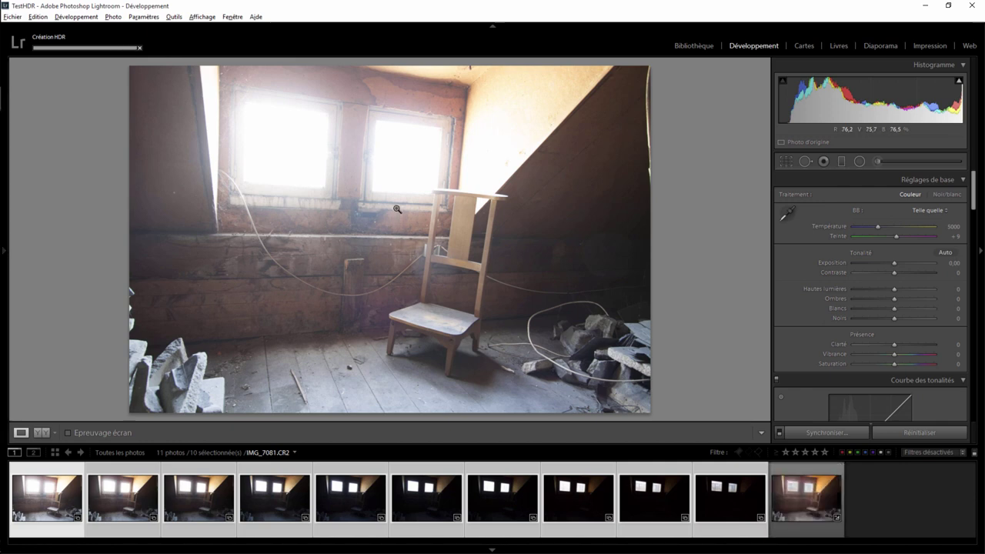
Step: Open the new HDR image and set the crop straightening angle to -0,5
{"action": "left_click", "coordinate": [808, 492]}
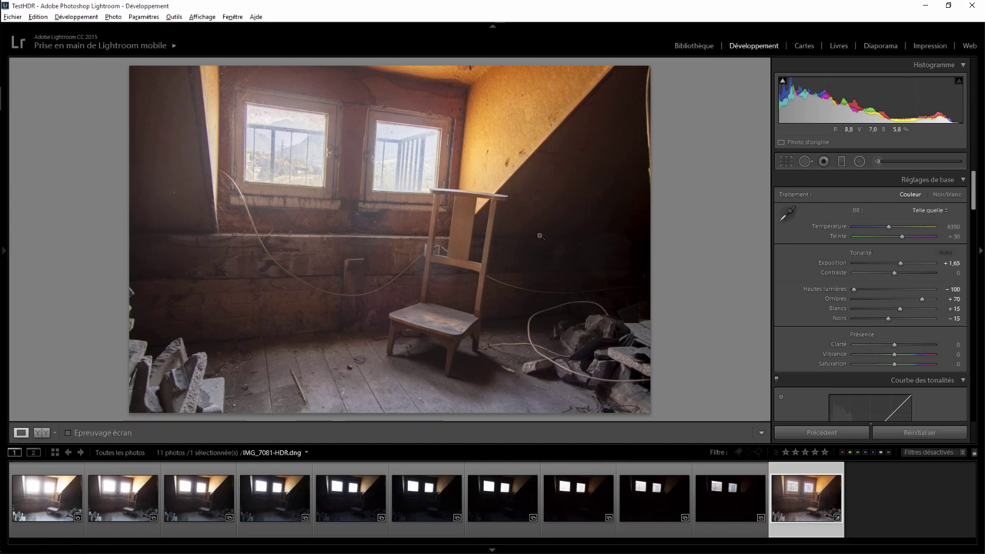
{"action": "left_click", "coordinate": [786, 163]}
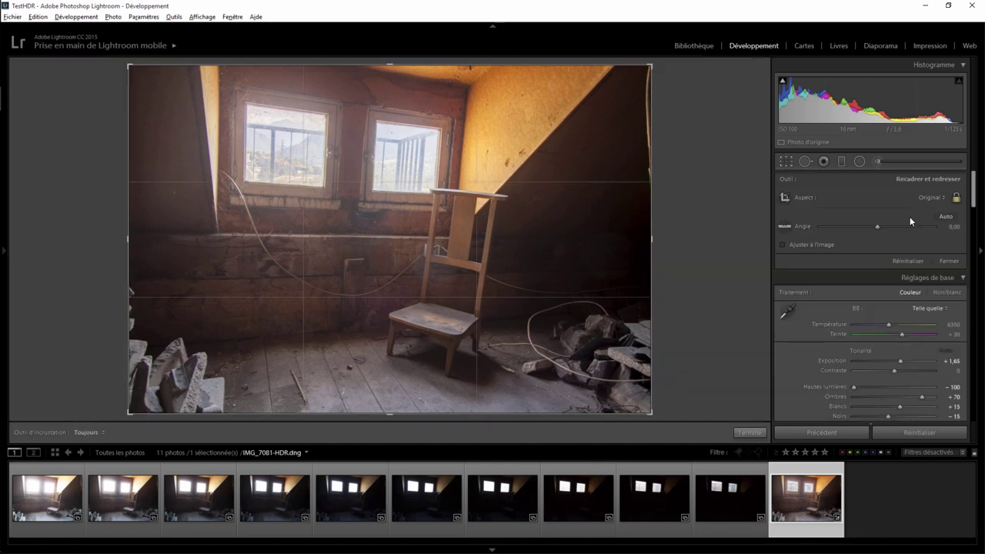
{"action": "left_click", "coordinate": [953, 226]}
{"action": "type", "text": "-0,5"}
{"action": "key", "text": "Return"}
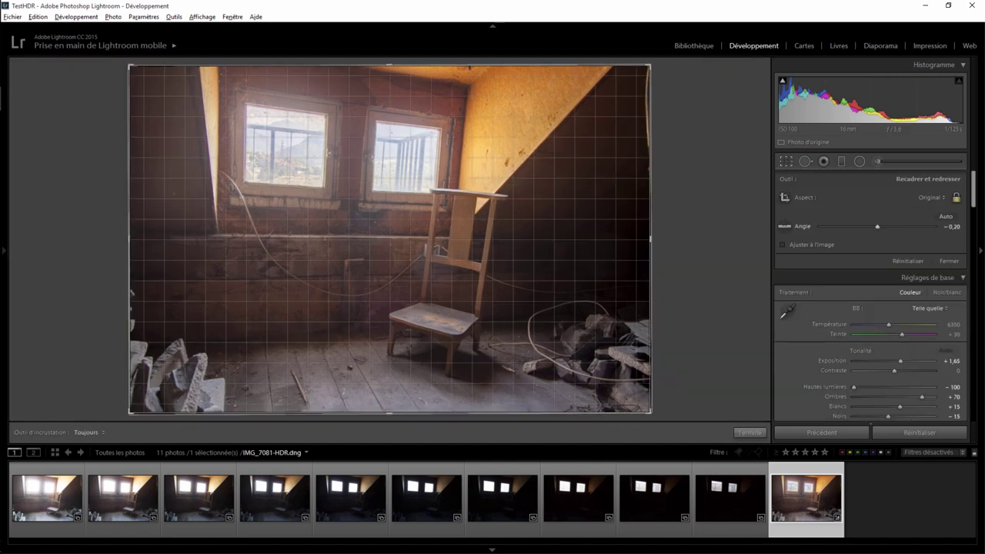
Step: Rotate the photo to -0,70, tighten the crop slightly, and apply it
{"action": "left_click_drag", "start_coordinate": [700, 351], "coordinate": [702, 355]}
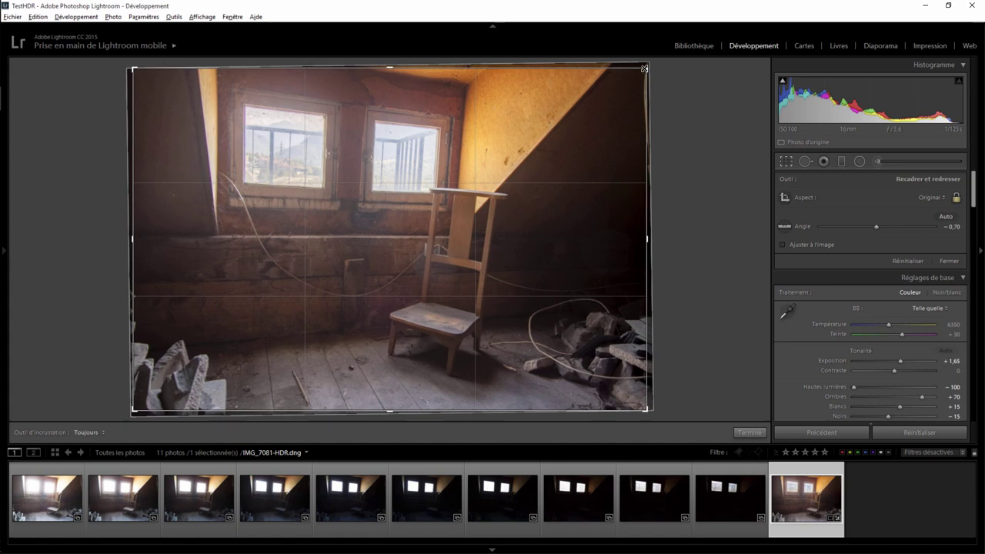
{"action": "left_click_drag", "start_coordinate": [643, 68], "coordinate": [639, 72]}
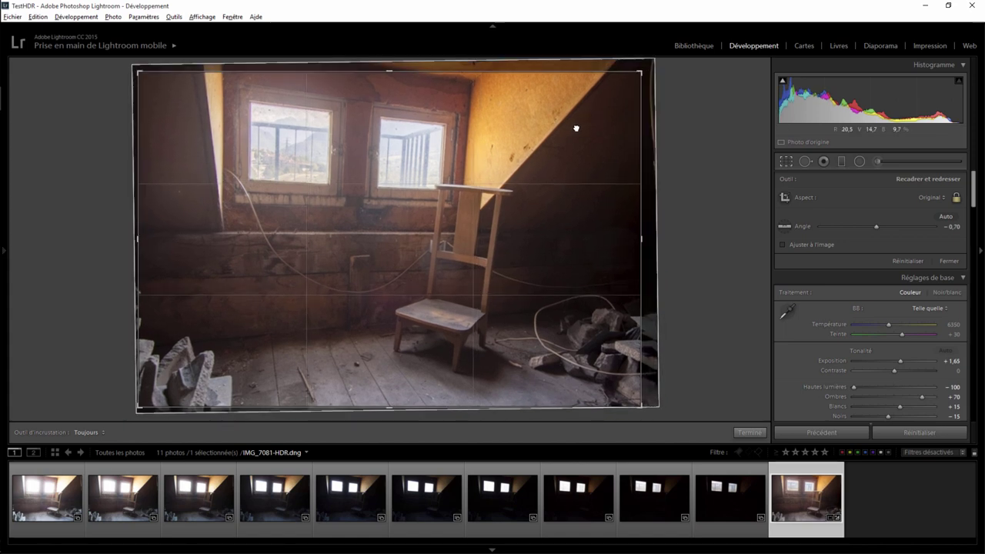
{"action": "left_click_drag", "start_coordinate": [585, 130], "coordinate": [588, 136]}
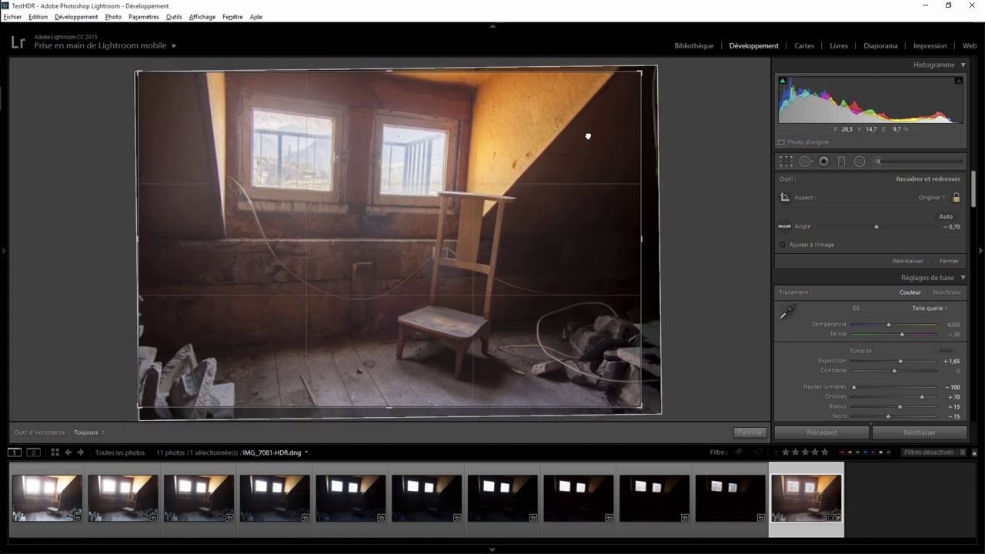
{"action": "left_click_drag", "start_coordinate": [587, 133], "coordinate": [588, 132]}
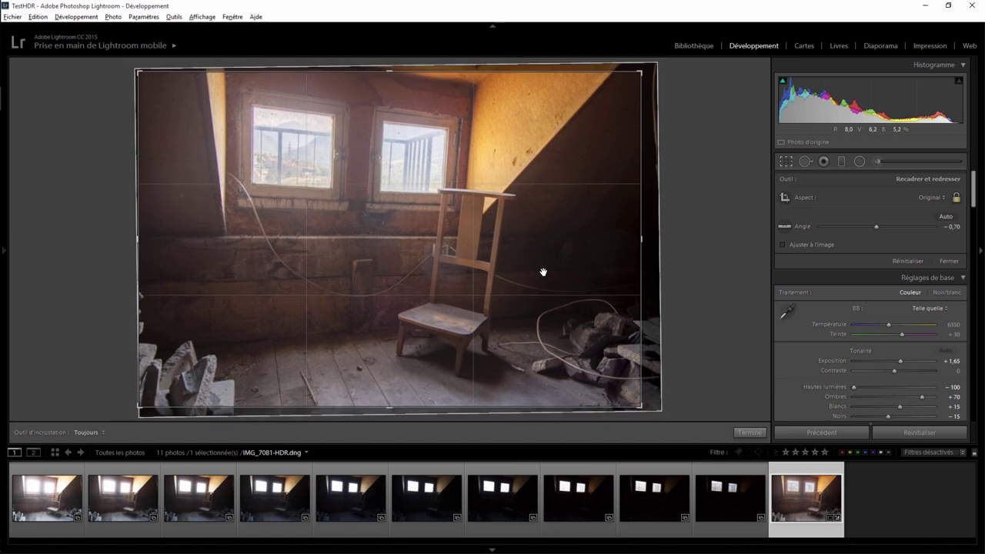
{"action": "key", "text": "Return"}
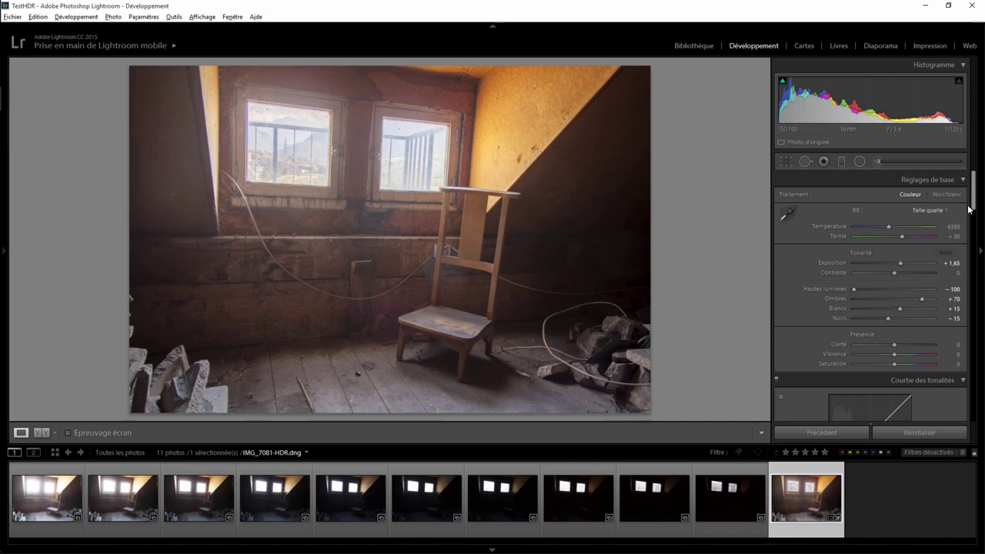
Step: Convert the HDR photo to black and white after comparing it with colour
{"action": "left_click", "coordinate": [947, 194]}
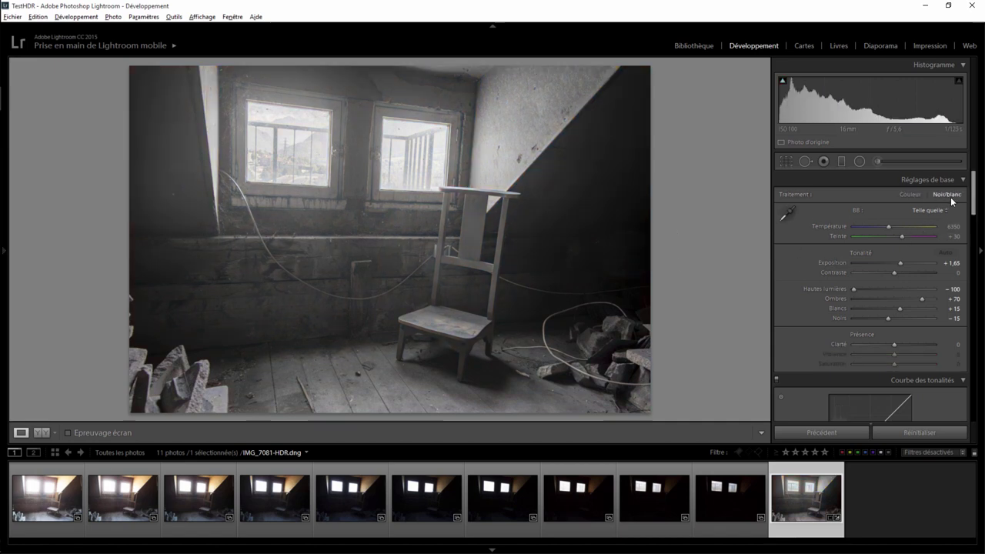
{"action": "left_click", "coordinate": [907, 193]}
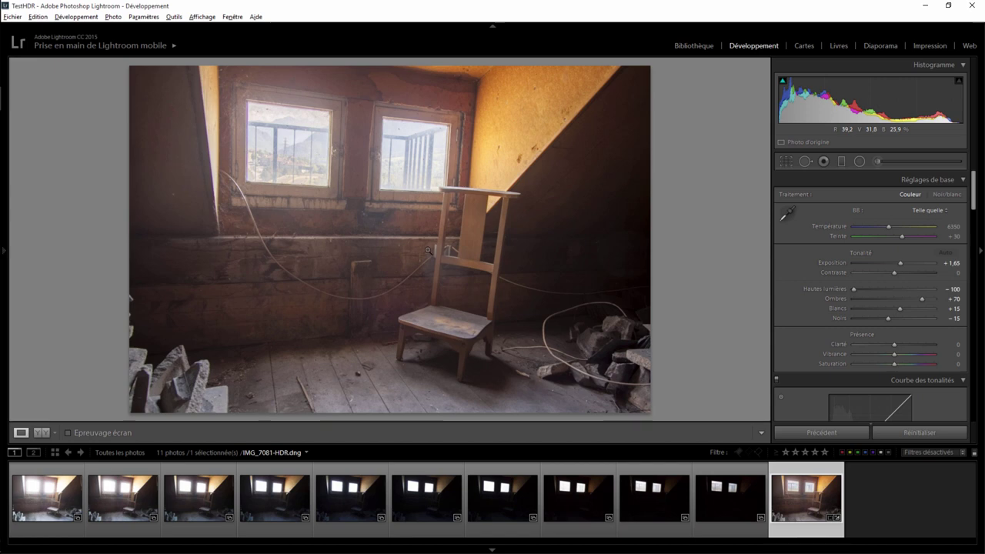
{"action": "left_click", "coordinate": [944, 195]}
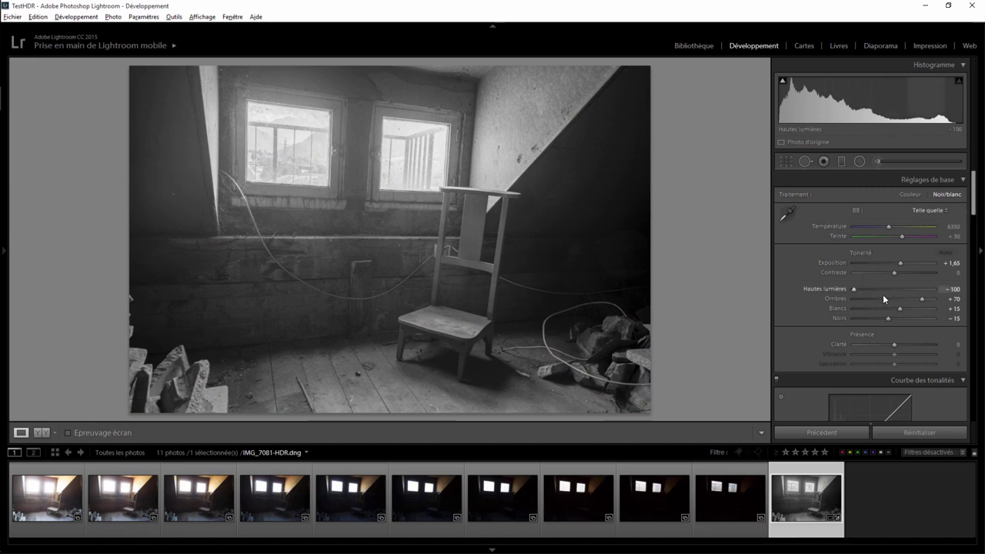
Step: Set Clarté +59, Exposition +0,57 and Hautes lumières about -89
{"action": "left_click_drag", "start_coordinate": [895, 344], "coordinate": [920, 343]}
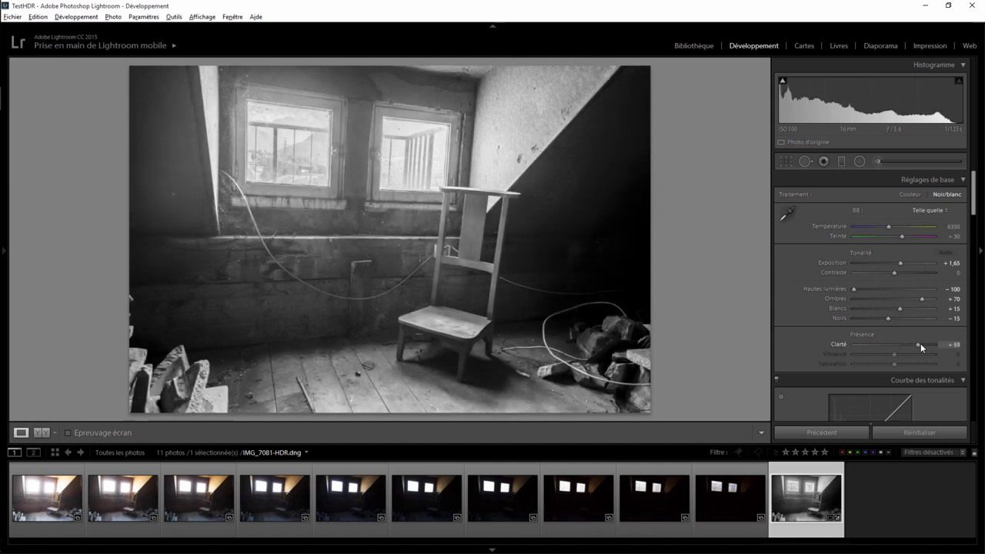
{"action": "left_click_drag", "start_coordinate": [901, 265], "coordinate": [896, 266]}
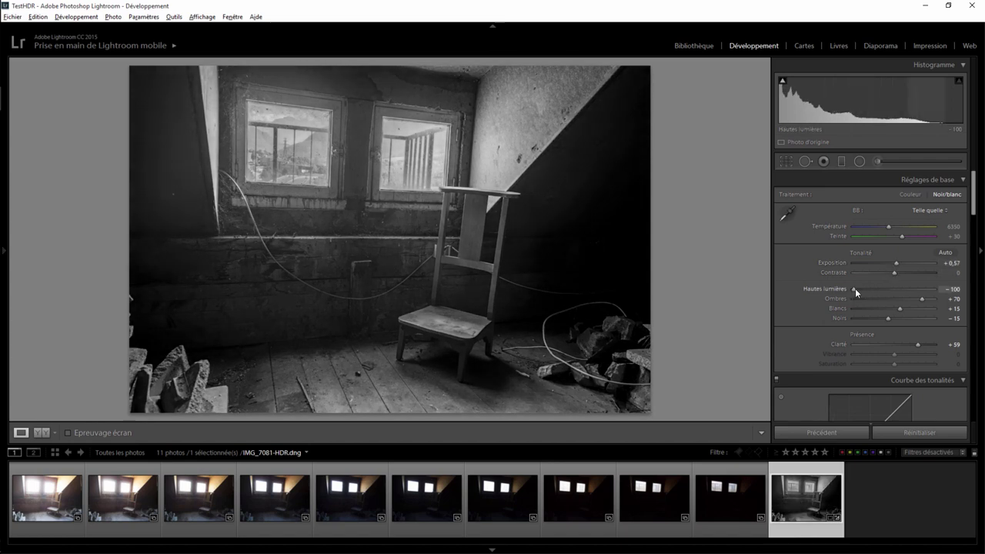
{"action": "left_click_drag", "start_coordinate": [855, 288], "coordinate": [857, 288]}
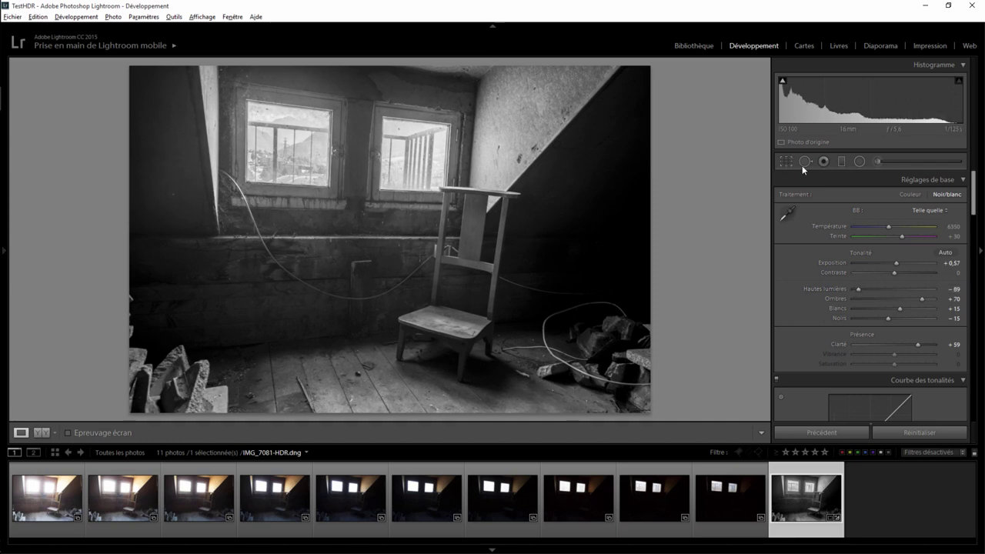
Step: Draw and rotate a radial filter centred on the chair with Clarté 33
{"action": "left_click", "coordinate": [859, 161]}
{"action": "left_click_drag", "start_coordinate": [465, 238], "coordinate": [527, 358]}
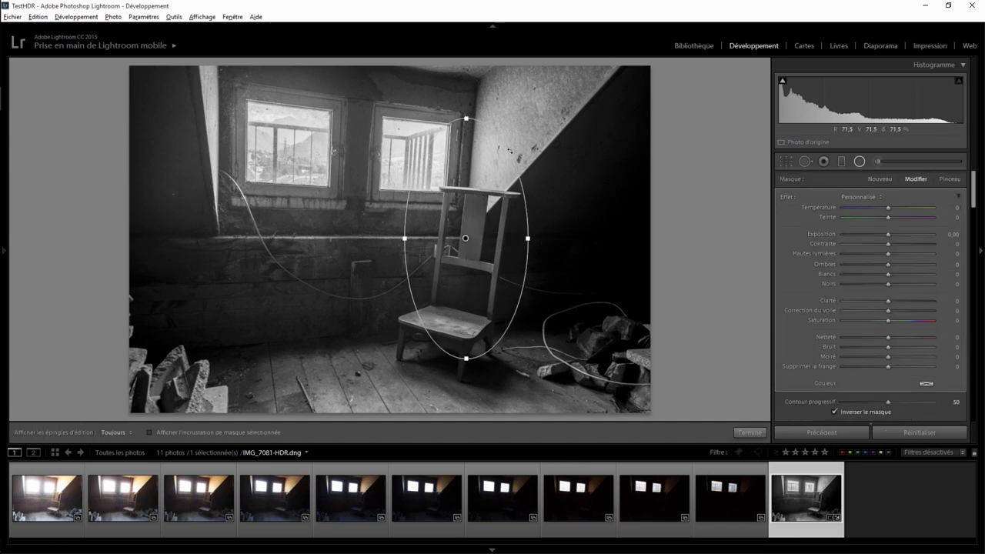
{"action": "left_click_drag", "start_coordinate": [516, 148], "coordinate": [537, 164]}
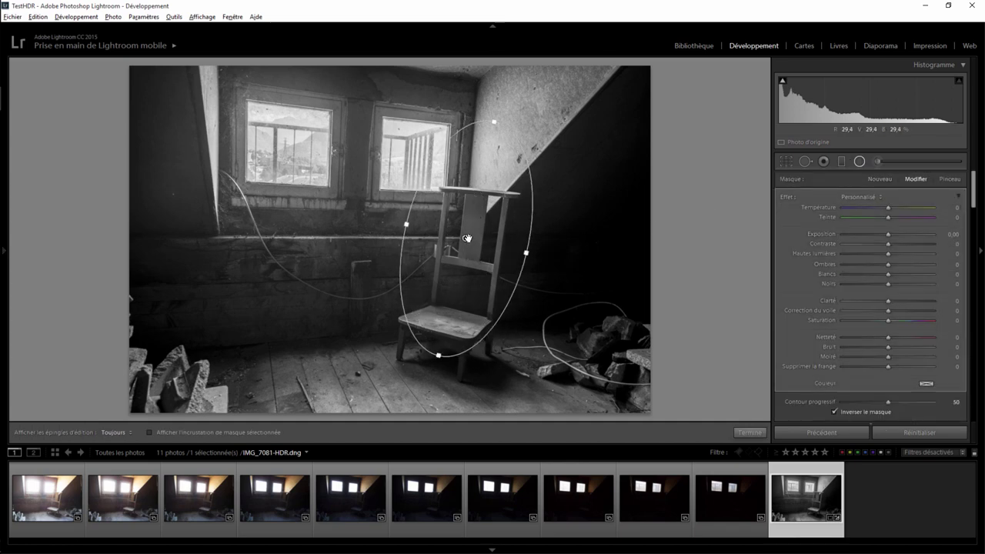
{"action": "left_click_drag", "start_coordinate": [465, 239], "coordinate": [465, 272]}
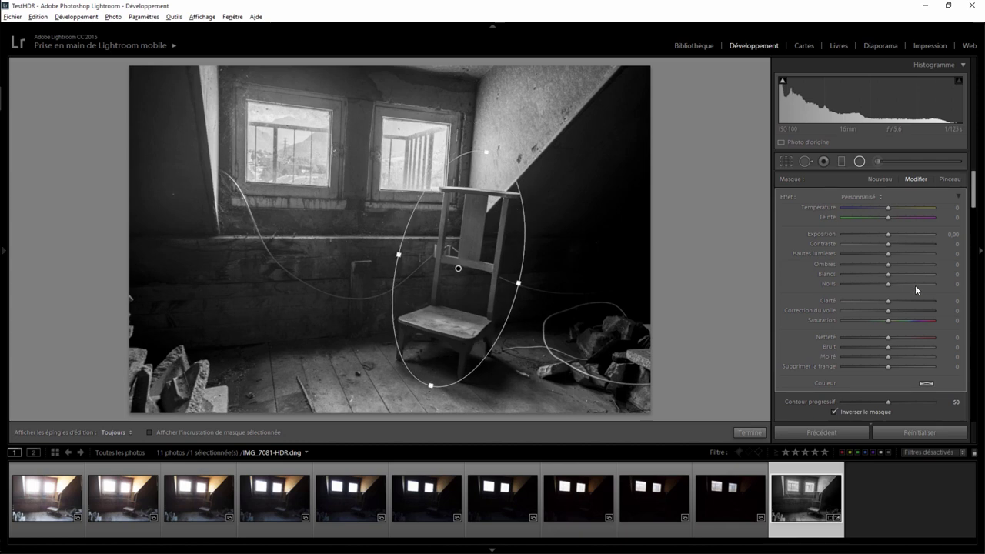
{"action": "left_click_drag", "start_coordinate": [893, 301], "coordinate": [902, 301]}
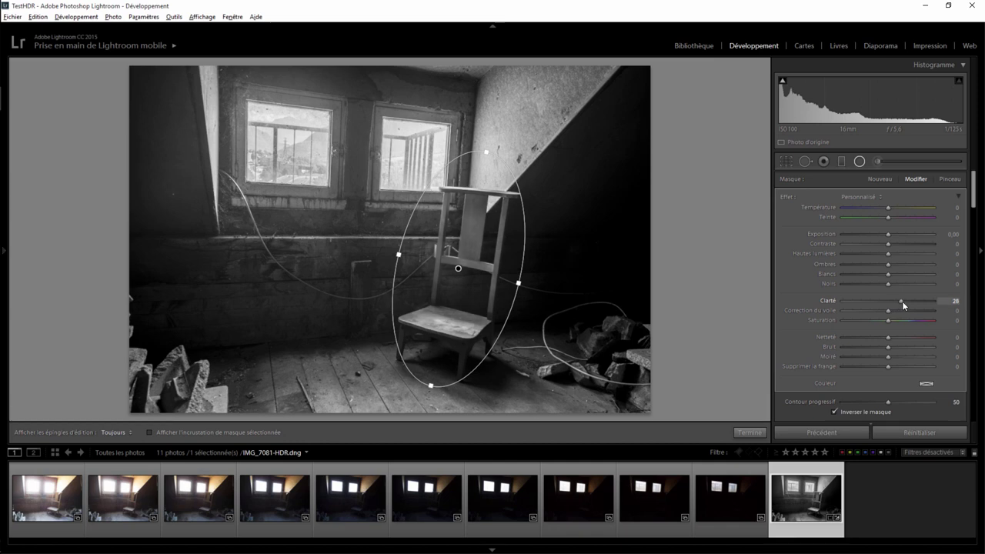
{"action": "left_click", "coordinate": [760, 433]}
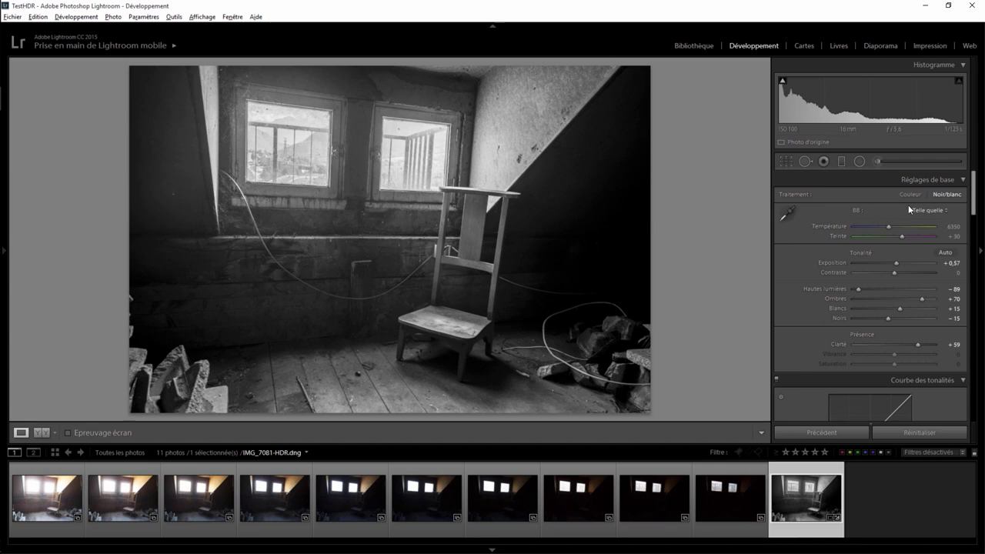
Step: In Virage partiel, give the highlights a warm yellow tint (hue 52)
{"action": "mouse_move", "coordinate": [973, 204]}
{"action": "left_mouse_down"}
{"action": "mouse_move", "coordinate": [971, 391]}
{"action": "mouse_move", "coordinate": [974, 274]}
{"action": "left_mouse_up"}
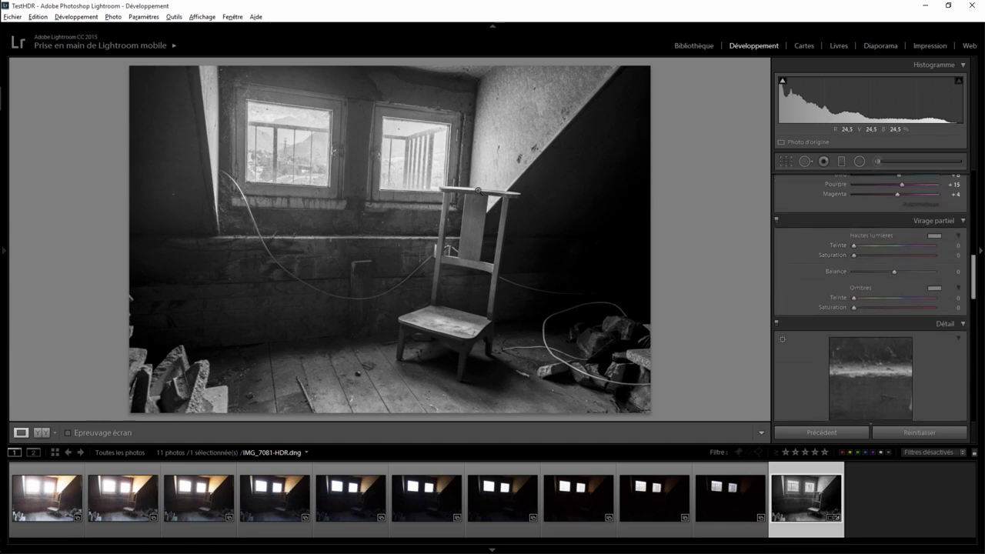
{"action": "left_click", "coordinate": [938, 238]}
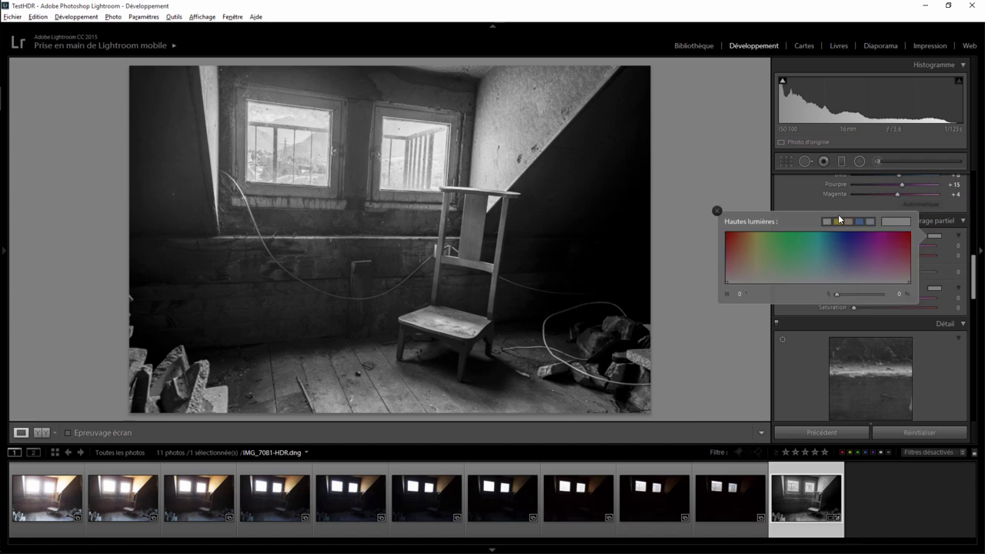
{"action": "left_click", "coordinate": [837, 220]}
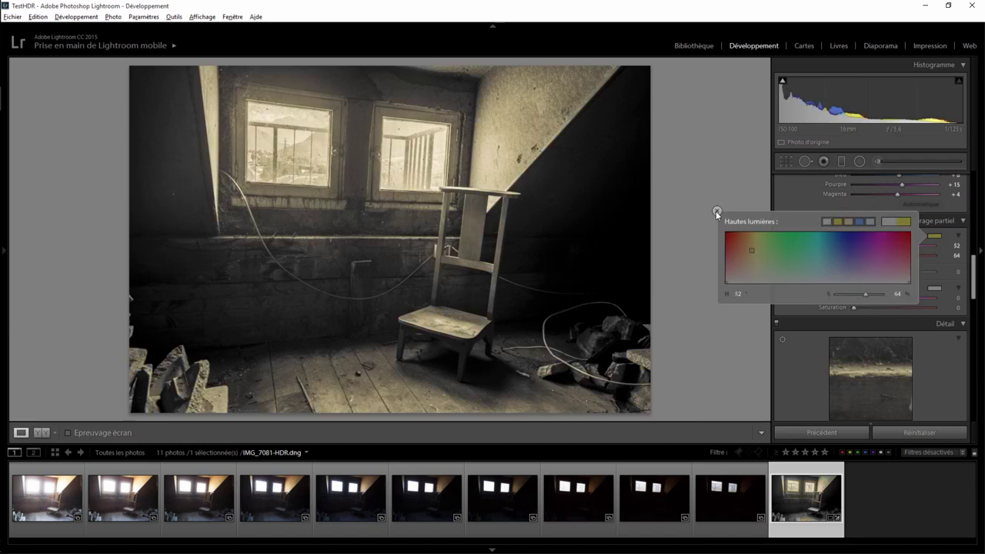
{"action": "left_click", "coordinate": [716, 212]}
Step: Tint shadows blue (hue 215, saturation 26) and lower highlight saturation to 39
{"action": "left_click", "coordinate": [934, 288]}
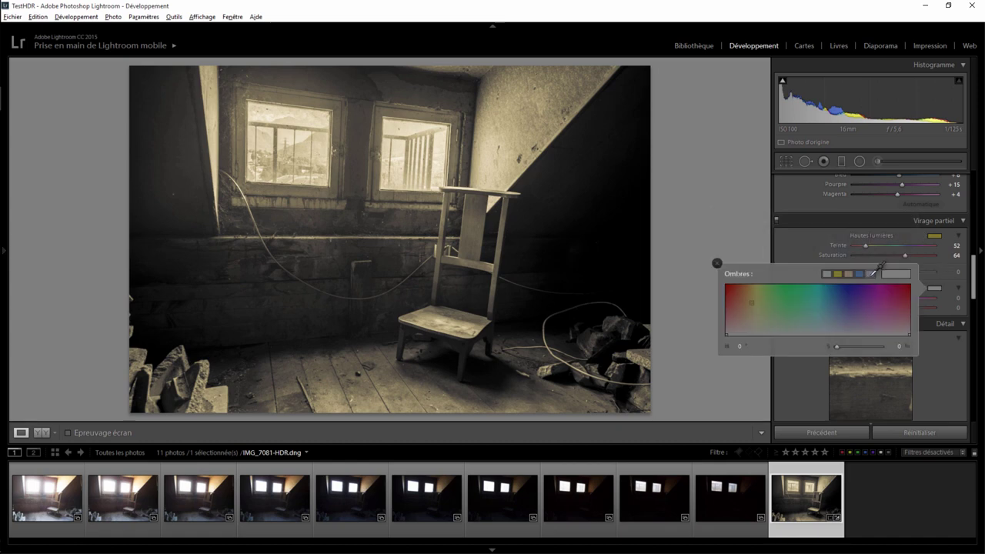
{"action": "left_click", "coordinate": [860, 273]}
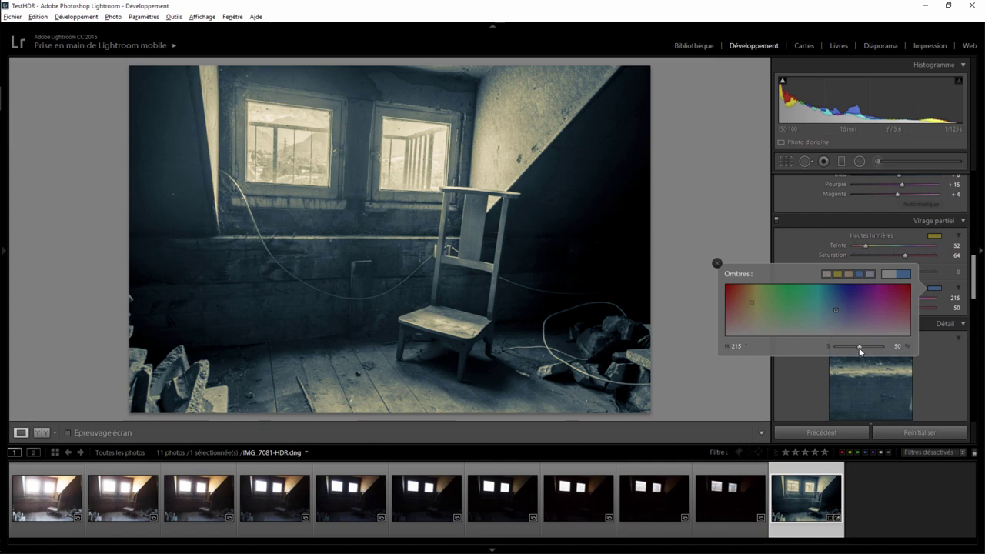
{"action": "left_click_drag", "start_coordinate": [859, 349], "coordinate": [849, 349]}
{"action": "left_click", "coordinate": [935, 237]}
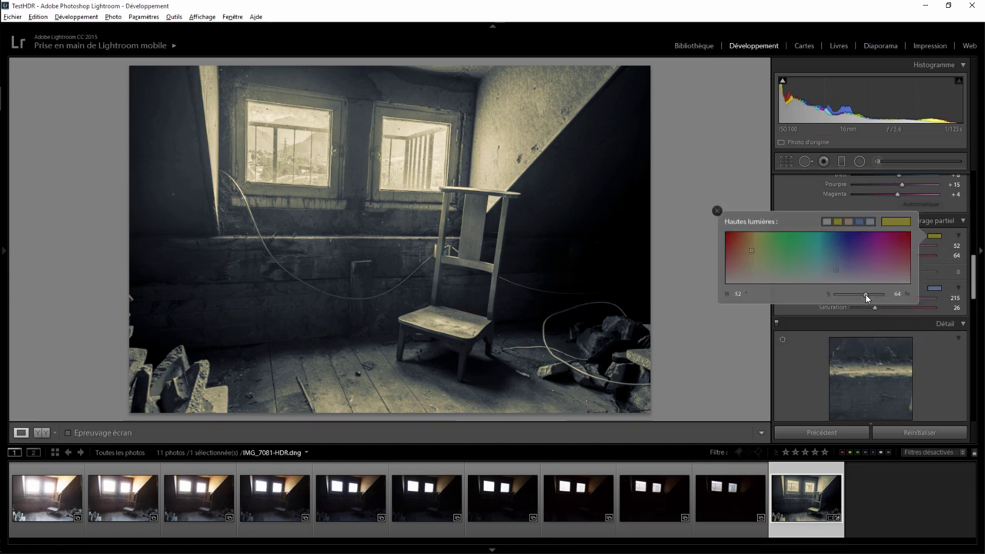
{"action": "left_click_drag", "start_coordinate": [865, 297], "coordinate": [854, 296]}
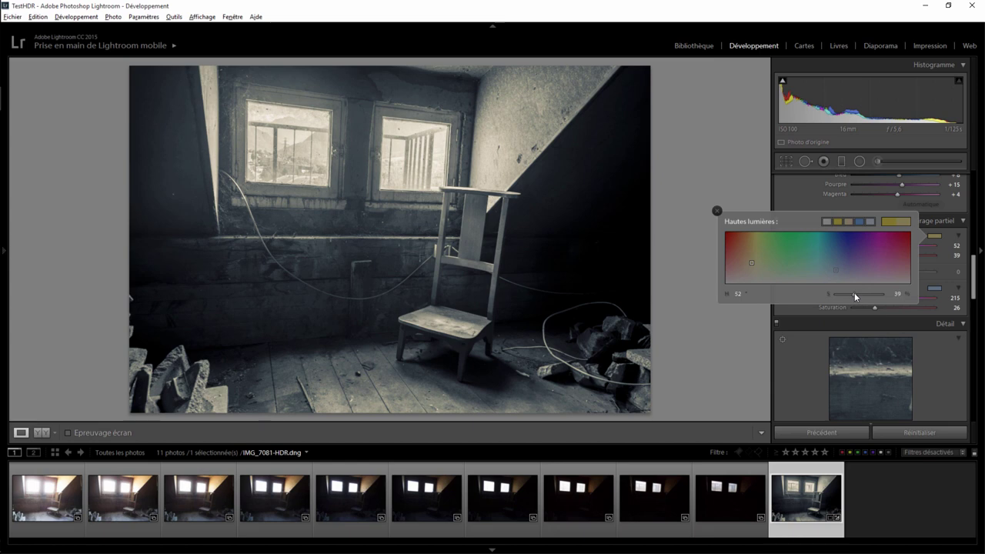
{"action": "left_click", "coordinate": [716, 211]}
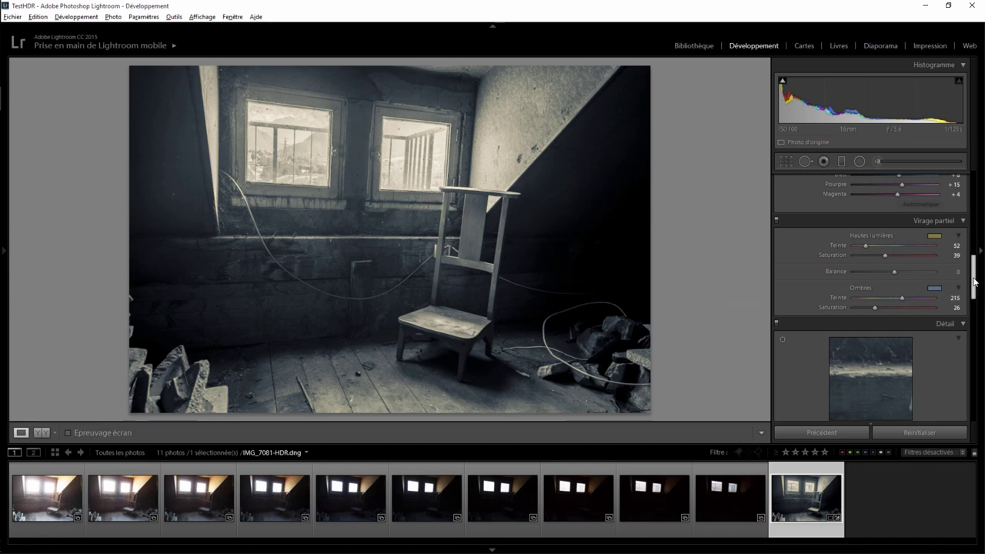
Step: Set the Effets post-crop vignette Gain to -30
{"action": "left_click_drag", "start_coordinate": [974, 281], "coordinate": [977, 384]}
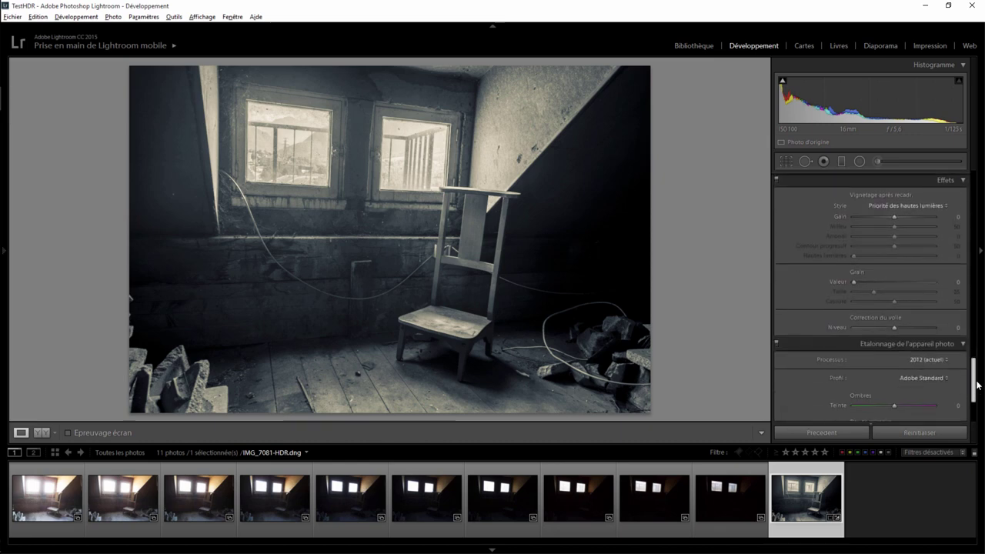
{"action": "left_click_drag", "start_coordinate": [892, 217], "coordinate": [880, 217]}
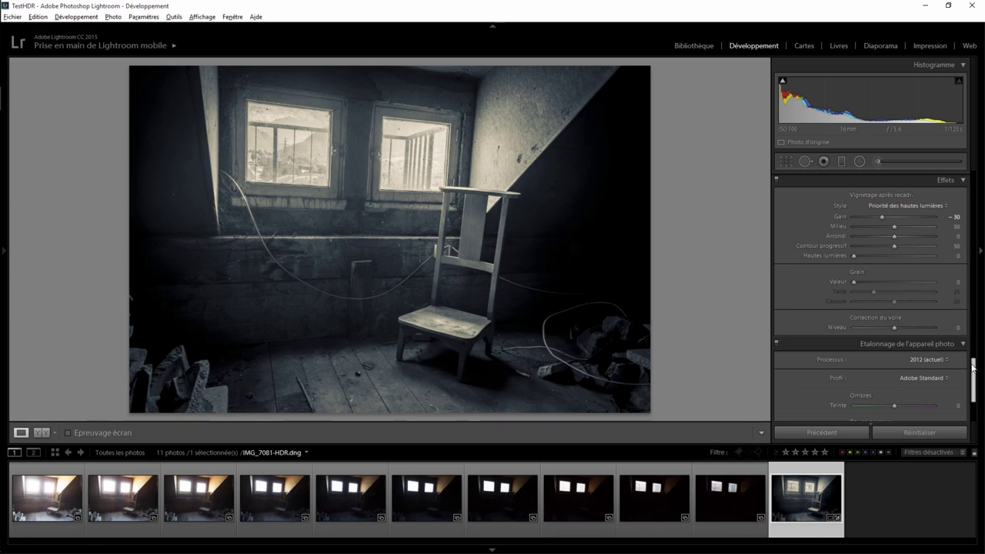
{"action": "left_click_drag", "start_coordinate": [974, 365], "coordinate": [983, 228]}
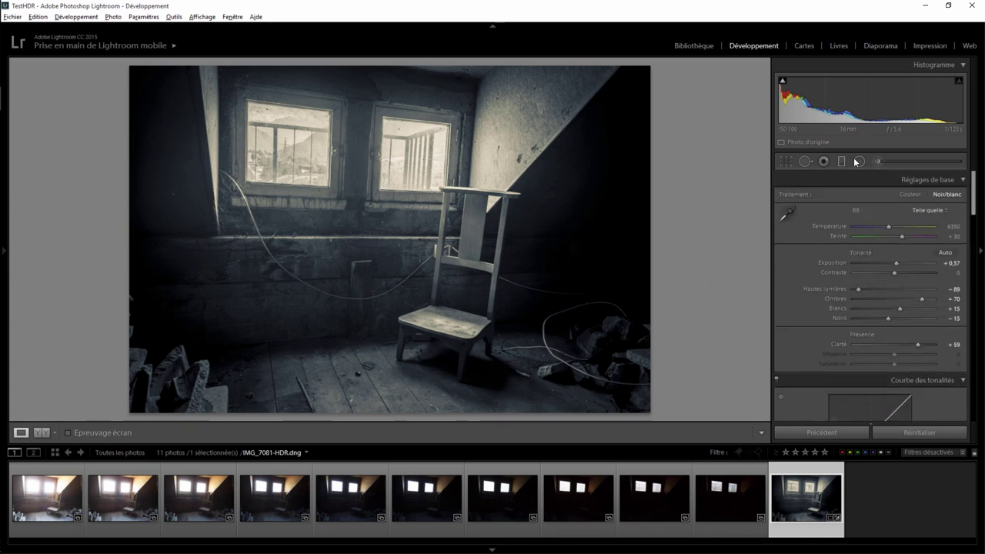
Step: Reselect the chair's radial filter, raise its Clarté to 52 and widen the oval
{"action": "left_click", "coordinate": [859, 160]}
{"action": "left_click_drag", "start_coordinate": [458, 269], "coordinate": [518, 385]}
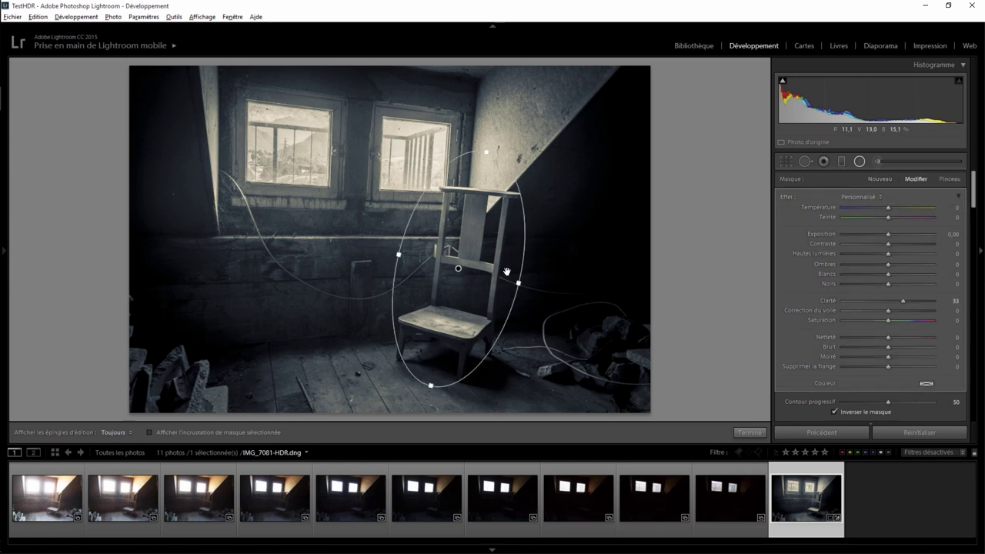
{"action": "left_click", "coordinate": [902, 301]}
{"action": "left_click_drag", "start_coordinate": [904, 301], "coordinate": [912, 301]}
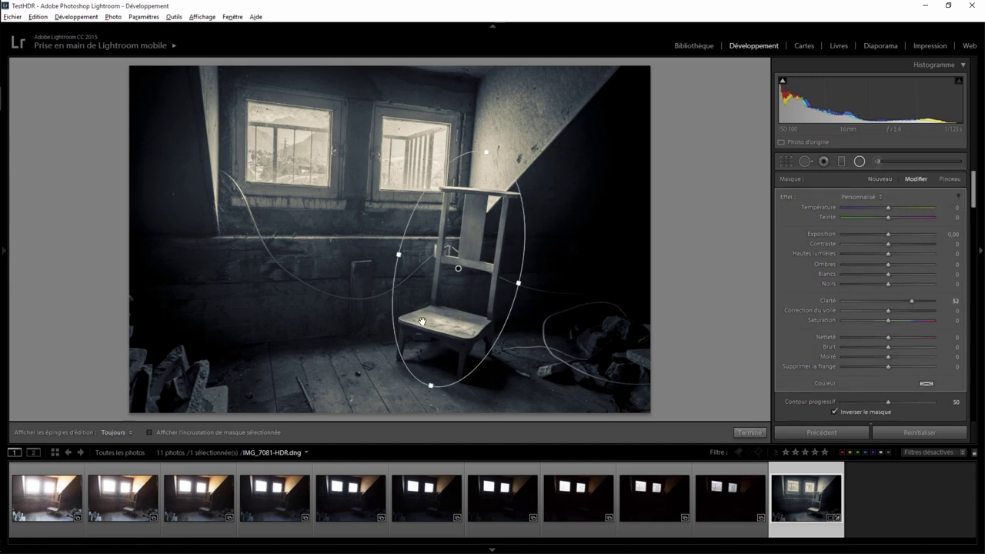
{"action": "left_click_drag", "start_coordinate": [398, 256], "coordinate": [385, 252]}
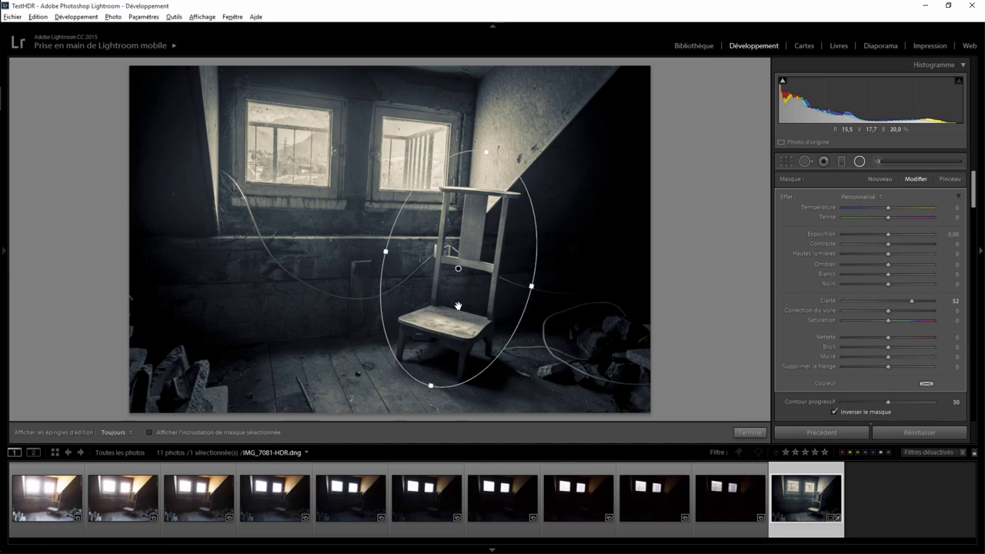
{"action": "left_click", "coordinate": [750, 432]}
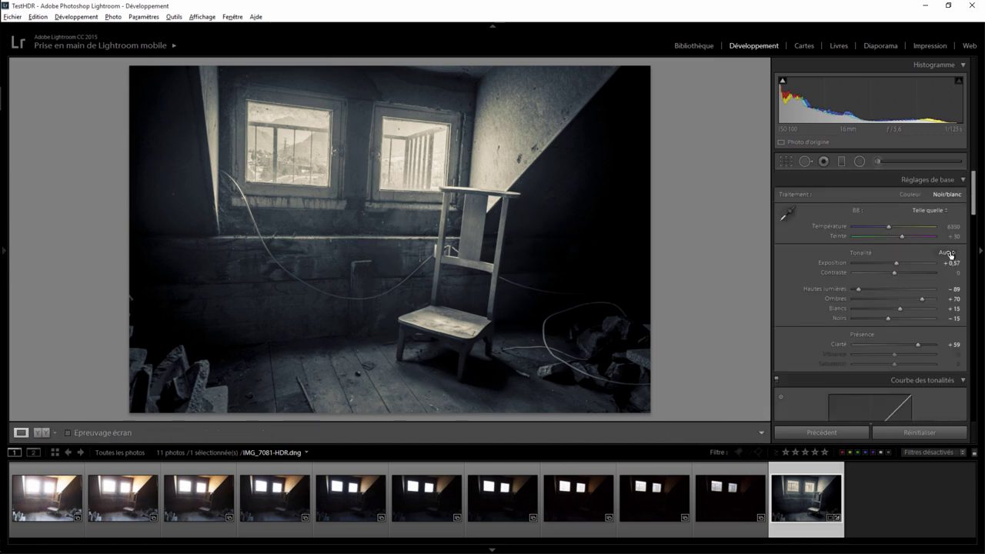
Step: Raise overall Clarté to +63 and zoom to 1:1 on the chair back
{"action": "left_click_drag", "start_coordinate": [917, 344], "coordinate": [920, 344]}
{"action": "left_click_drag", "start_coordinate": [974, 196], "coordinate": [974, 384]}
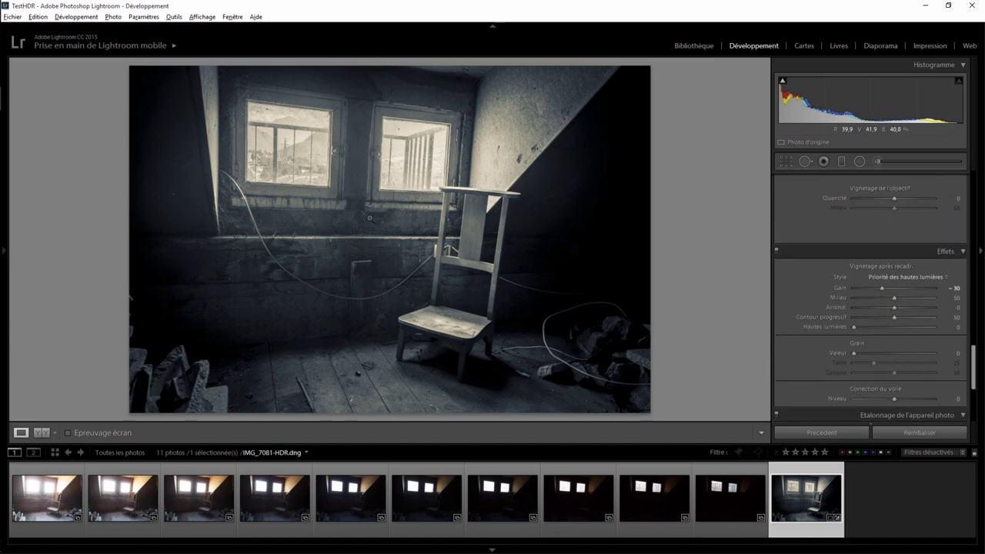
{"action": "left_click", "coordinate": [471, 243]}
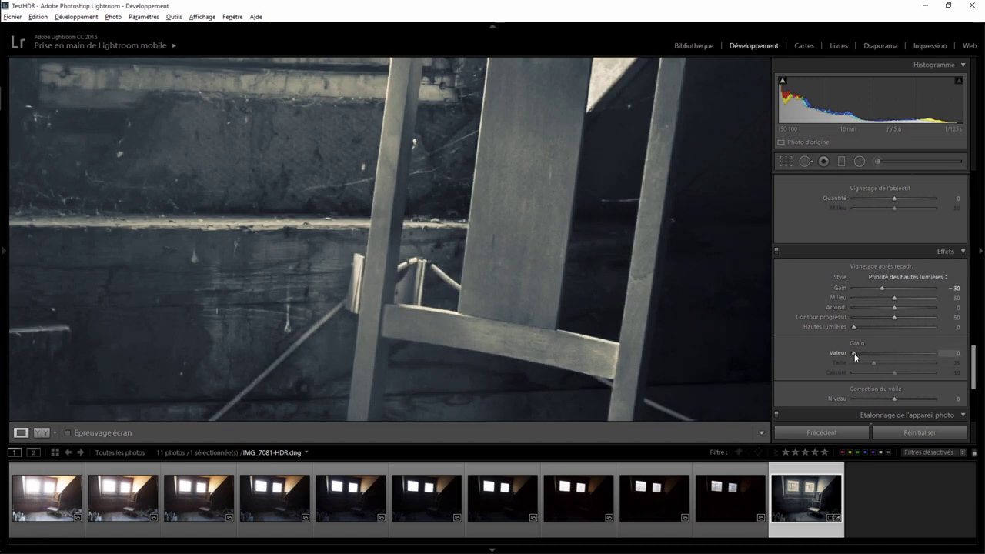
Step: Add grain with Valeur 61, Taille 27 and Cassure 87, then view the whole photo
{"action": "left_click_drag", "start_coordinate": [854, 353], "coordinate": [883, 354]}
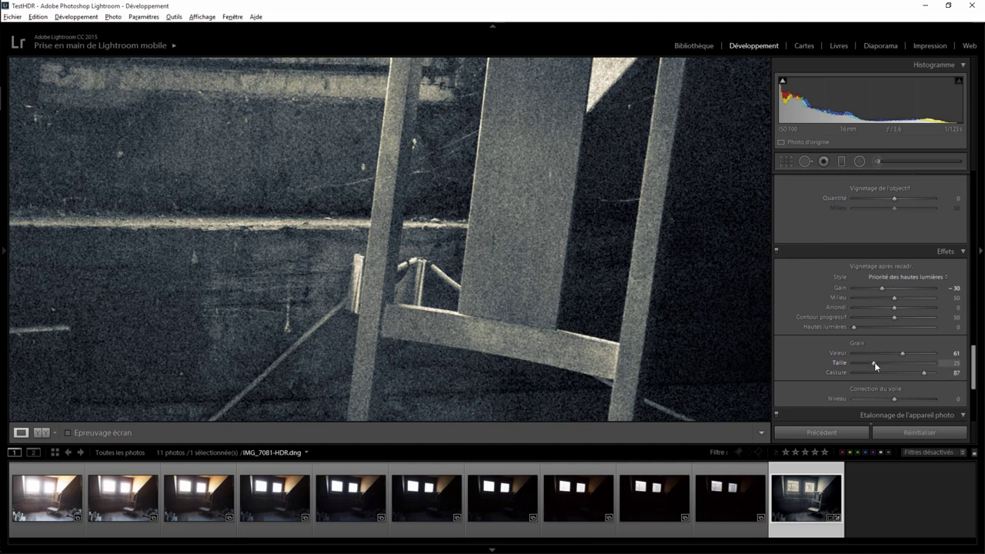
{"action": "left_click_drag", "start_coordinate": [879, 362], "coordinate": [906, 363]}
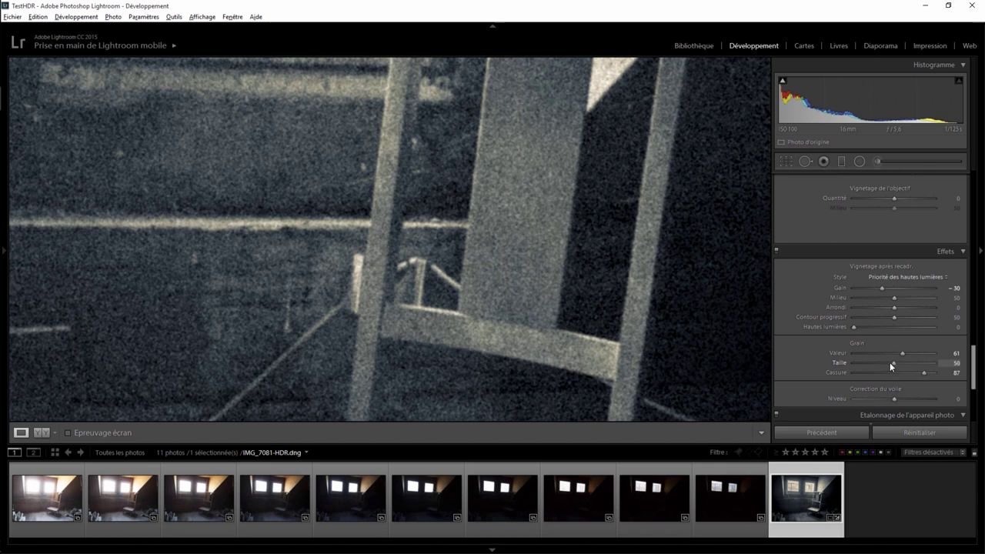
{"action": "left_click_drag", "start_coordinate": [881, 362], "coordinate": [881, 362]}
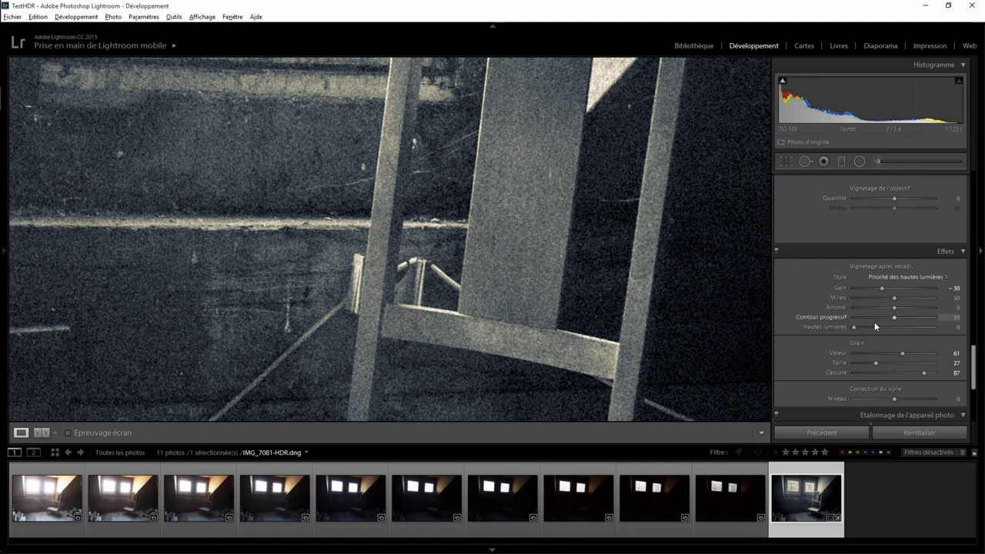
{"action": "left_click", "coordinate": [528, 229]}
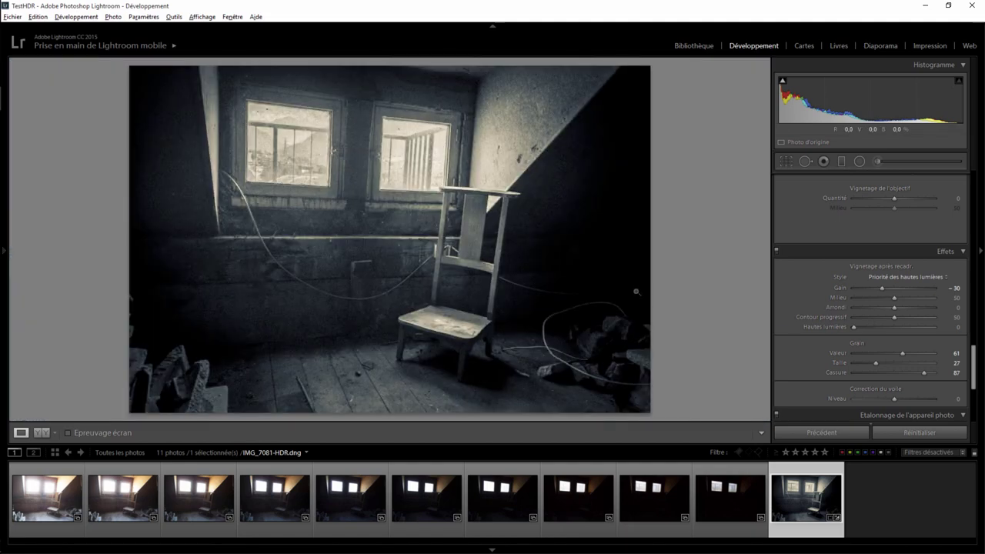